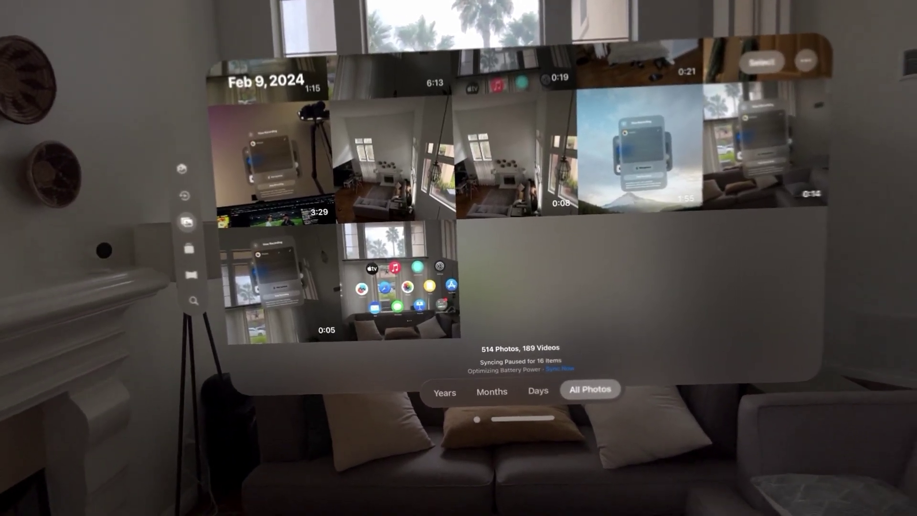
{"action": "left_click", "coordinate": [398, 285]}
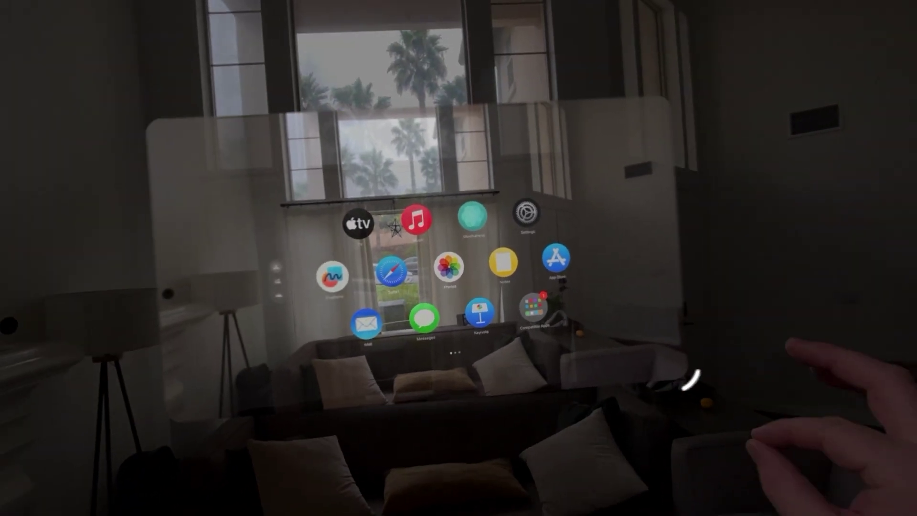
{"action": "left_click_drag", "start_coordinate": [698, 350], "coordinate": [782, 385]}
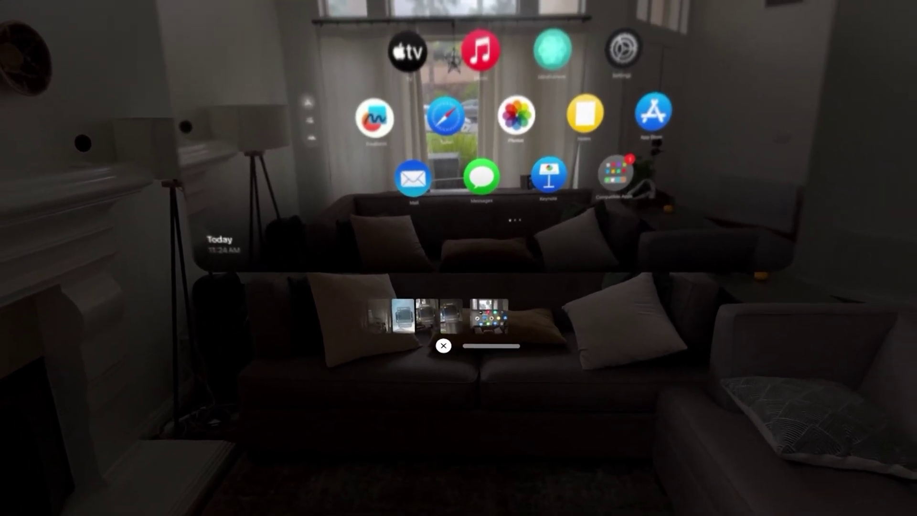
{"action": "left_click", "coordinate": [438, 316]}
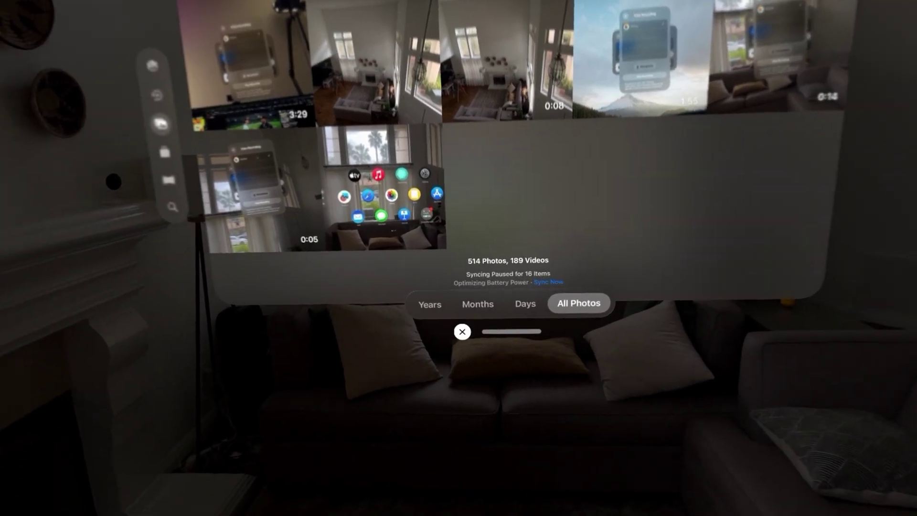
Step: Close the Photos window, return to the first app page, and show the Environments grid
{"action": "left_click", "coordinate": [462, 331]}
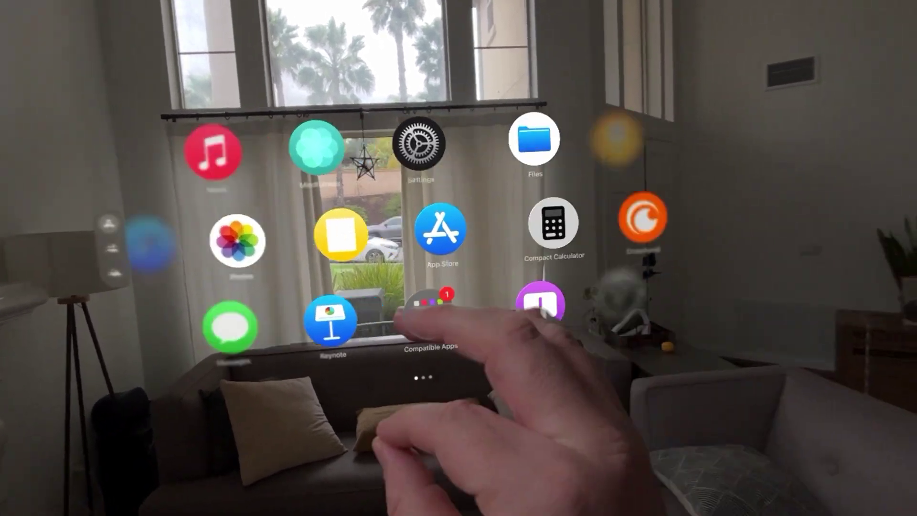
{"action": "left_click_drag", "start_coordinate": [540, 315], "coordinate": [840, 370]}
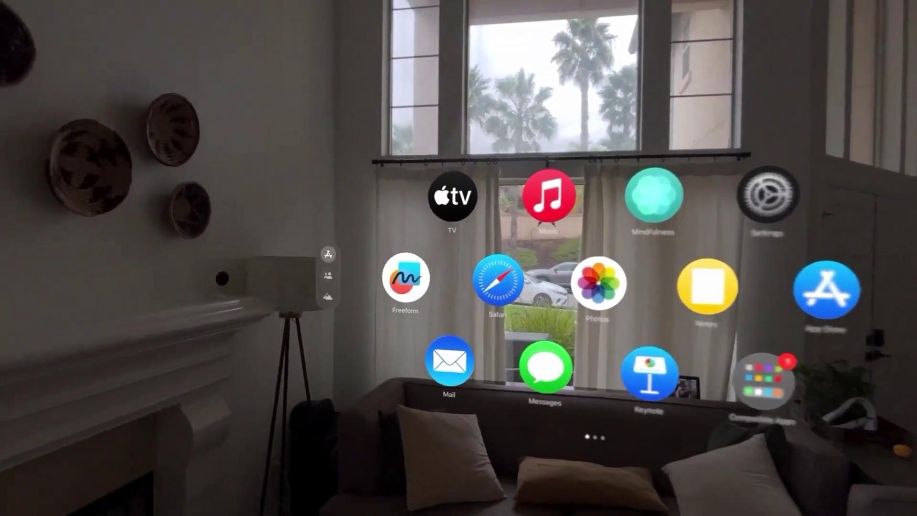
{"action": "mouse_move", "coordinate": [328, 275]}
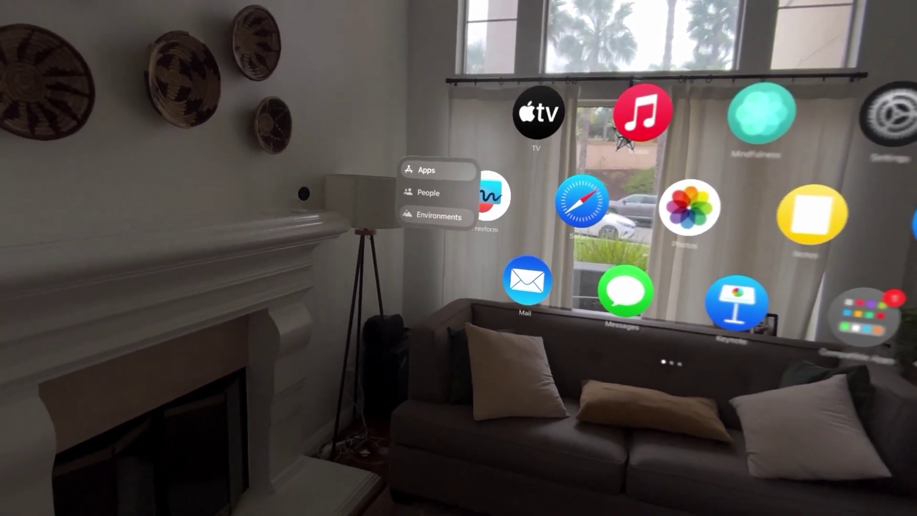
{"action": "left_click", "coordinate": [435, 204]}
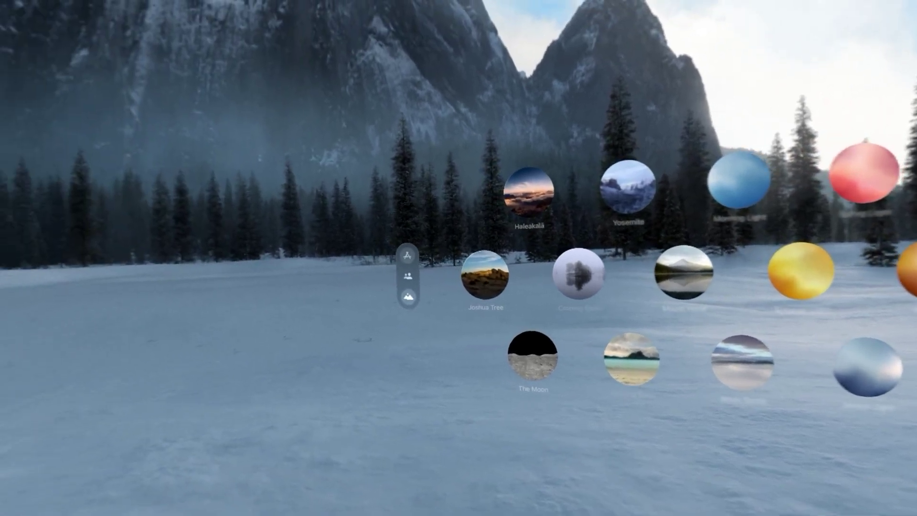
Step: Switch the Home View back from the Environments list to the Apps grid
{"action": "left_click", "coordinate": [451, 252]}
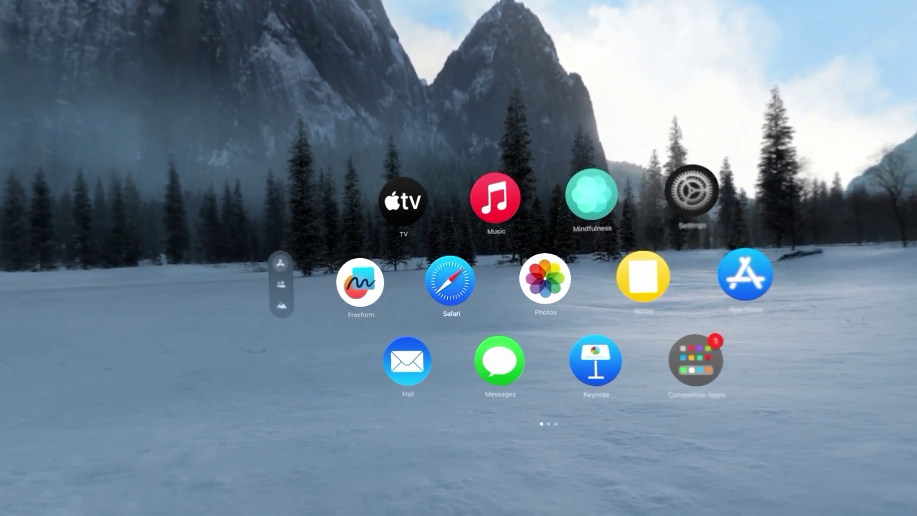
Step: Dismiss and reopen the Home View, launch Music, and move to the second app page
{"action": "left_click", "coordinate": [291, 290]}
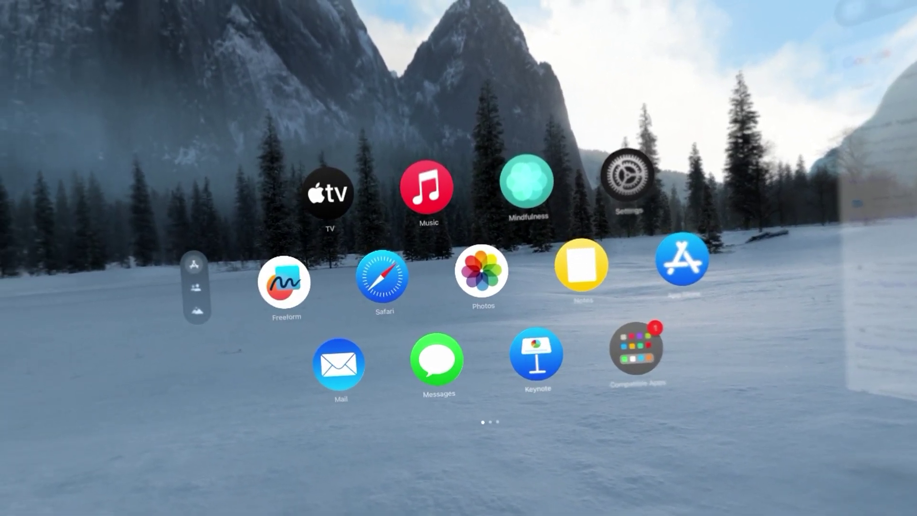
{"action": "scroll", "coordinate": [482, 286], "scroll_direction": "right", "scroll_amount": 3}
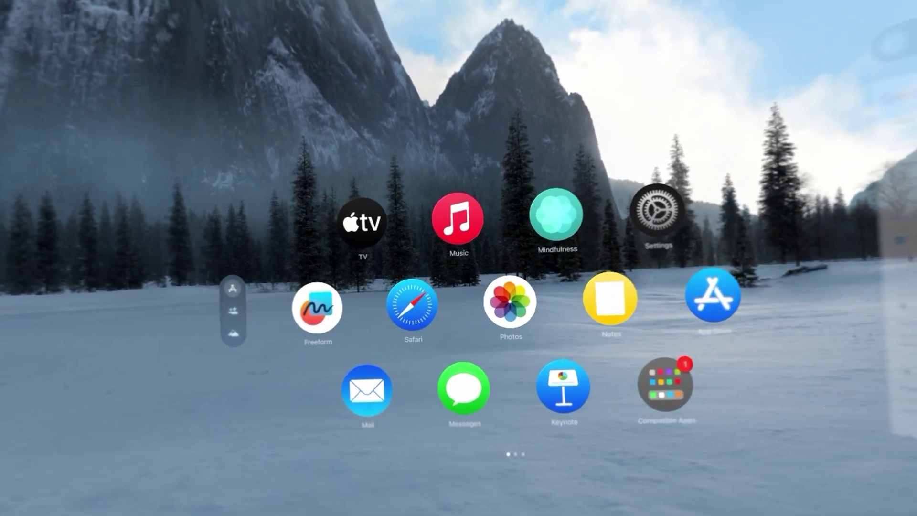
{"action": "left_click", "coordinate": [458, 218]}
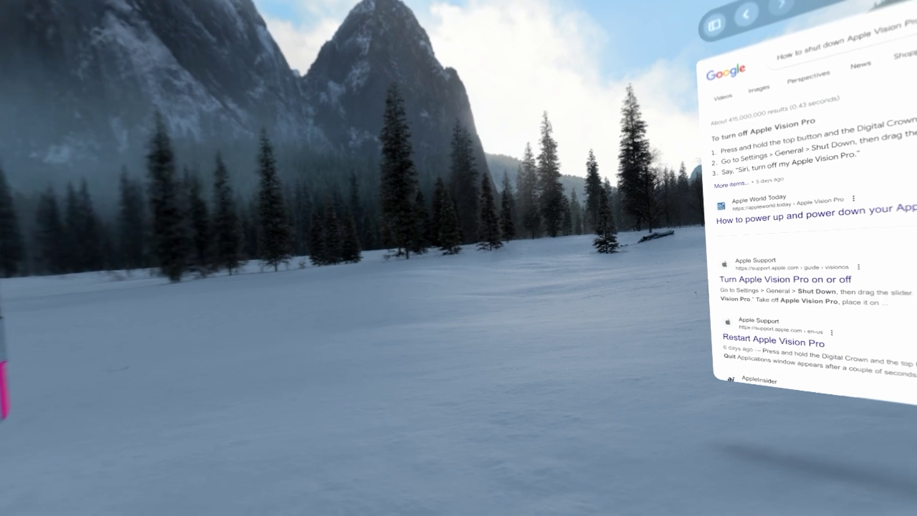
{"action": "scroll", "coordinate": [442, 291], "scroll_direction": "right", "scroll_amount": 3}
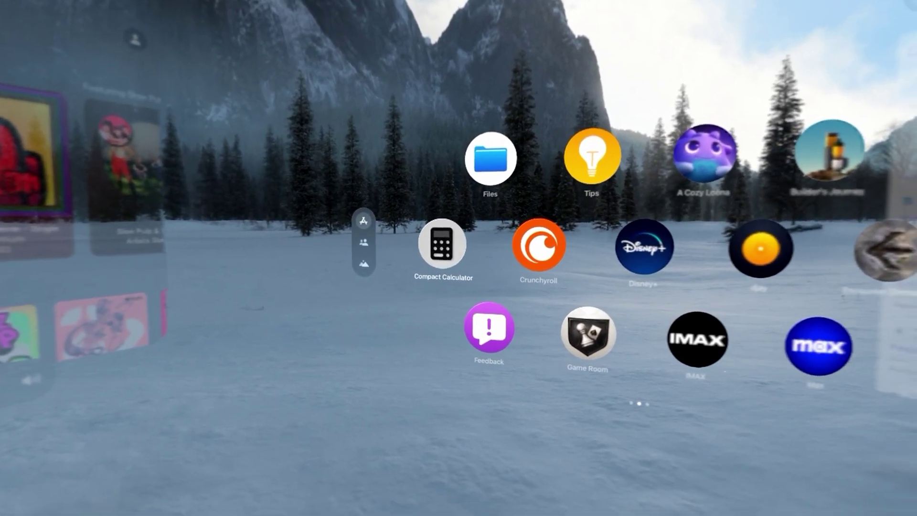
Step: Launch Compact Calculator and compute 9 × 8, showing 72
{"action": "left_click", "coordinate": [410, 230]}
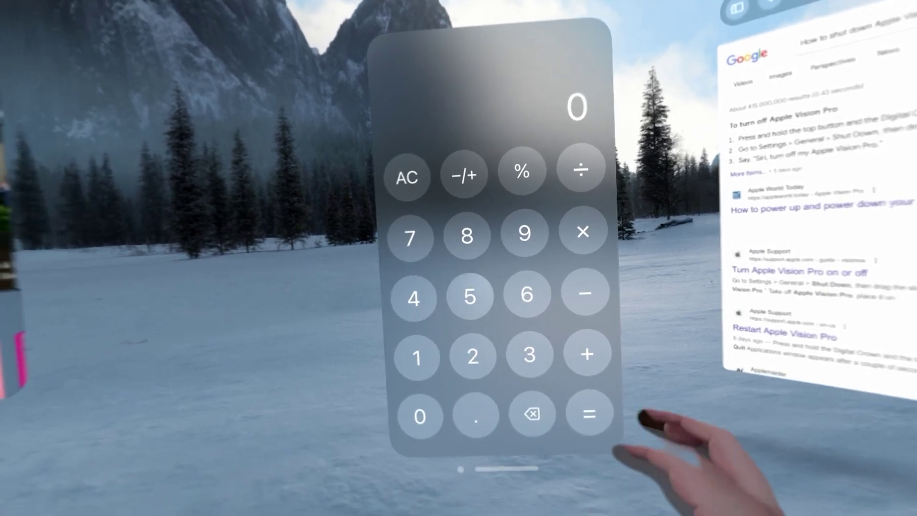
{"action": "left_click", "coordinate": [524, 233]}
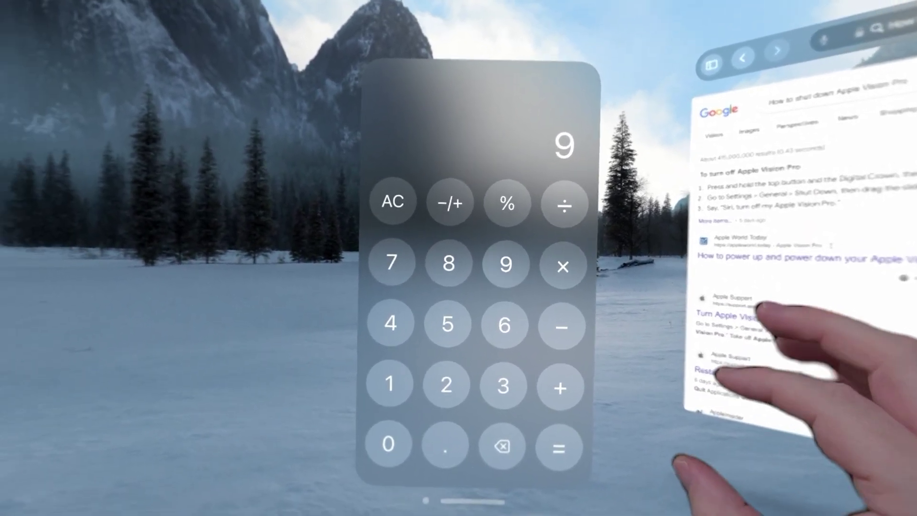
{"action": "left_click", "coordinate": [449, 263]}
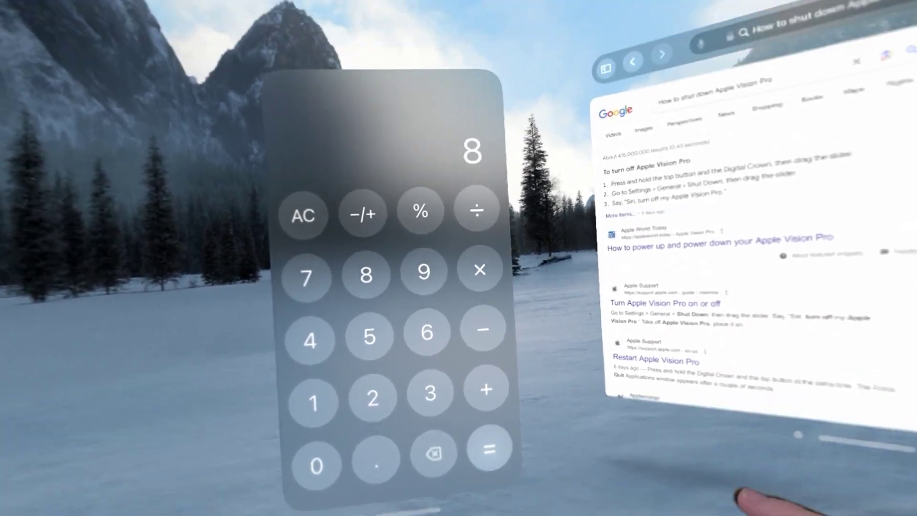
{"action": "left_click", "coordinate": [489, 449]}
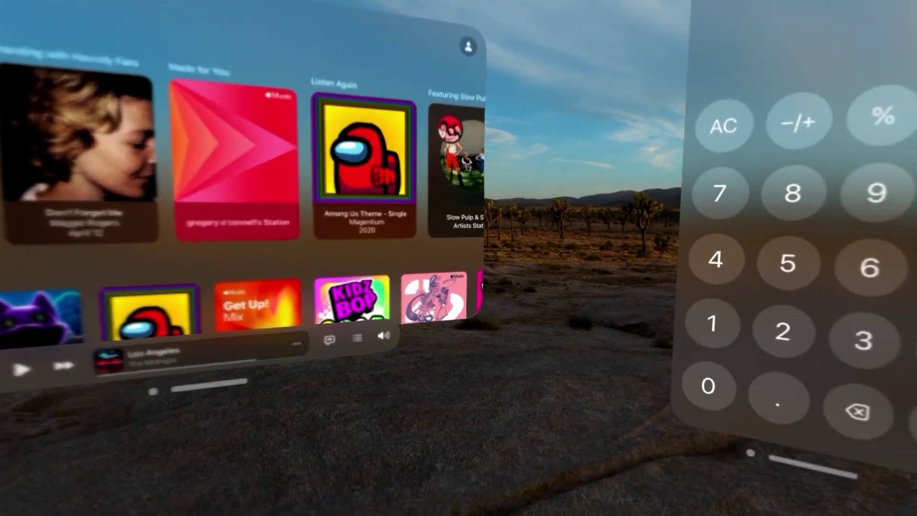
Step: Bring up the immersion and volume indicators with the Digital Crown and turn up immersion
{"action": "key", "text": "XF86AudioRaiseVolume"}
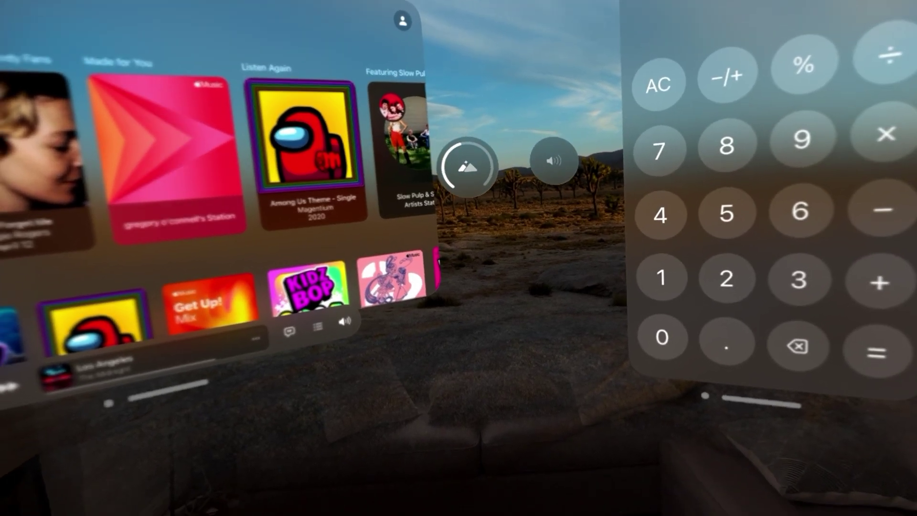
{"action": "key", "text": "XF86AudioRaiseVolume"}
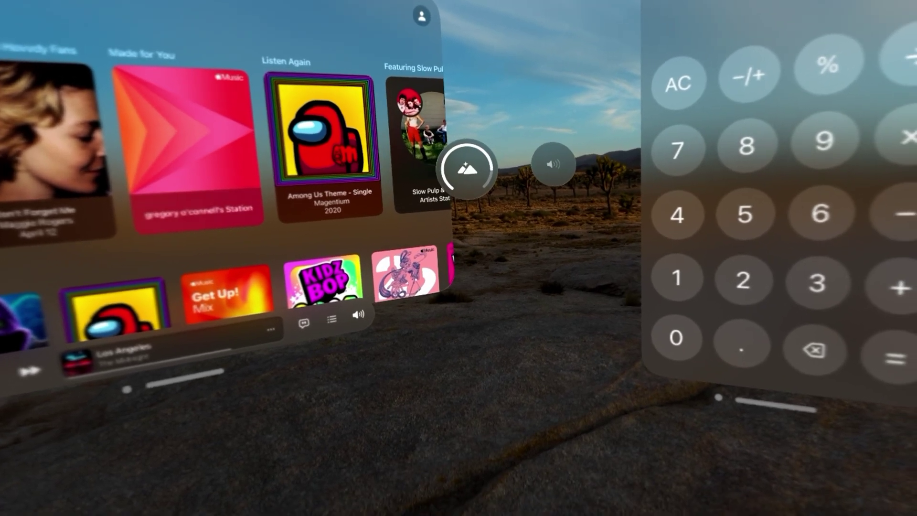
{"action": "scroll", "coordinate": [467, 168], "scroll_direction": "down", "scroll_amount": 5}
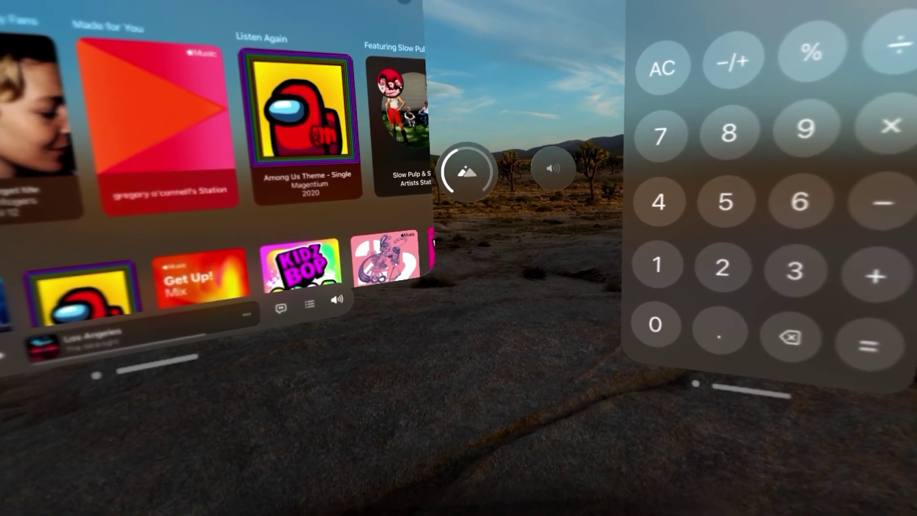
{"action": "scroll", "coordinate": [469, 180], "scroll_direction": "up", "scroll_amount": 5}
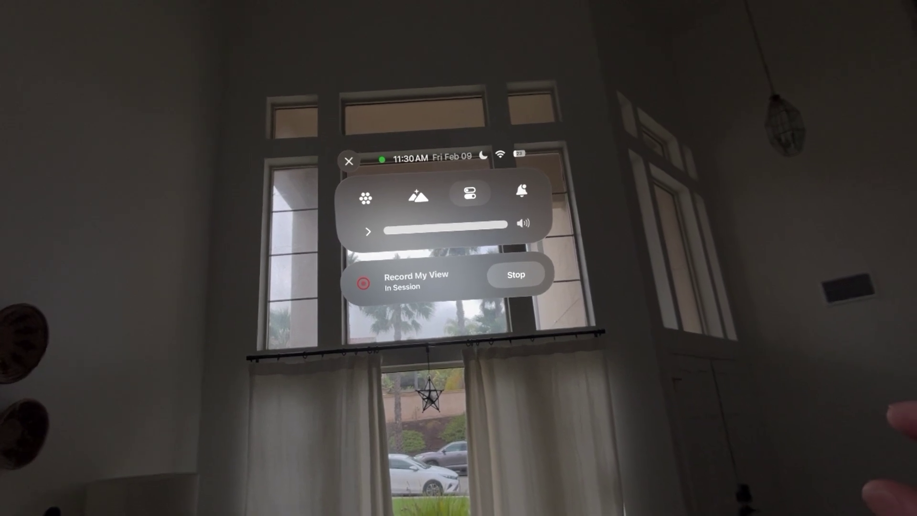
Step: Open full Control Center, then the Bluetooth page listing four unconnected AirPods
{"action": "left_click", "coordinate": [465, 213]}
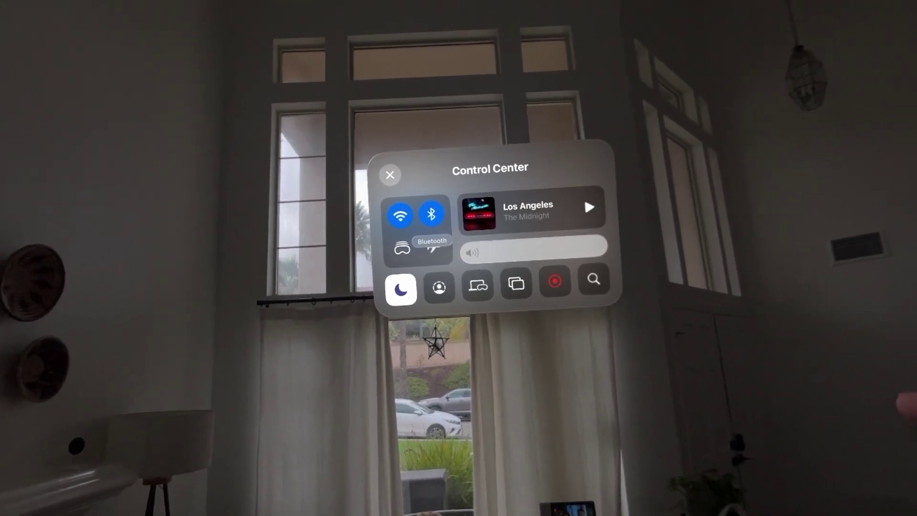
{"action": "left_click", "coordinate": [432, 211]}
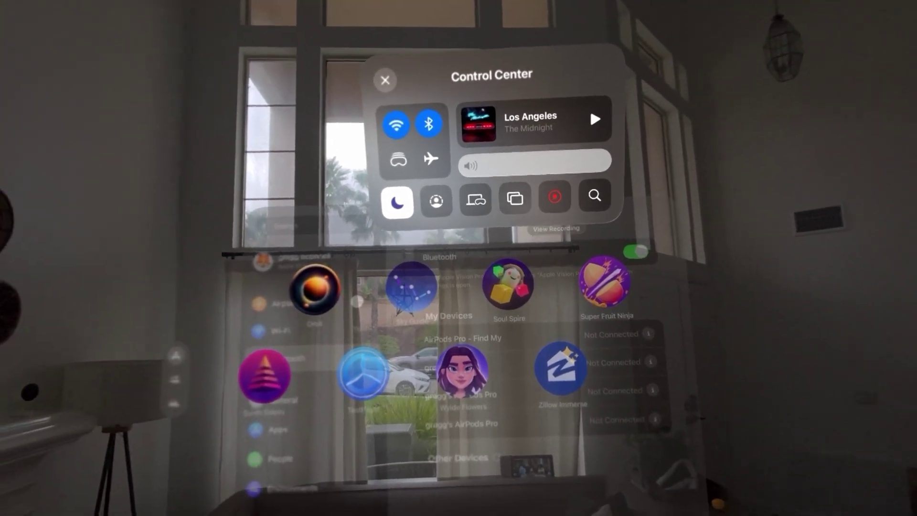
Step: Check the View Mirroring list of six devices, including Mac Studio, then return to Control Center
{"action": "left_click", "coordinate": [514, 198]}
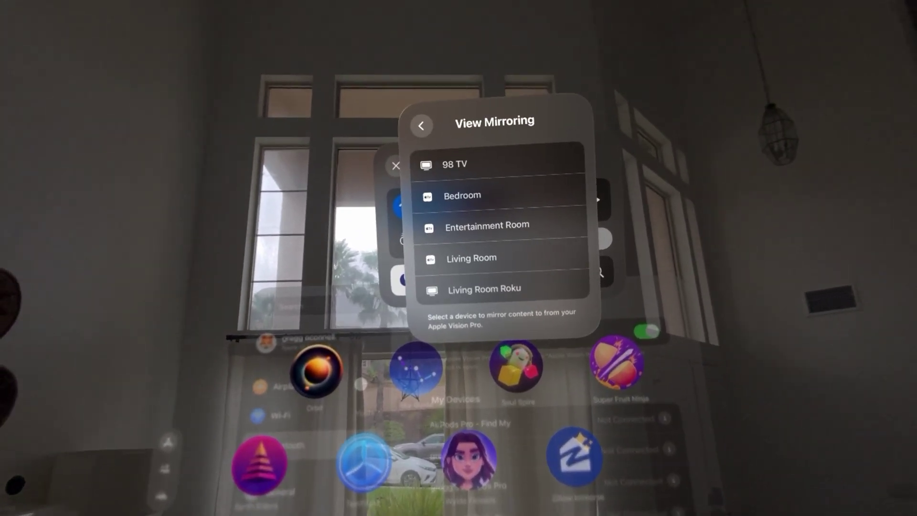
{"action": "left_click", "coordinate": [440, 144]}
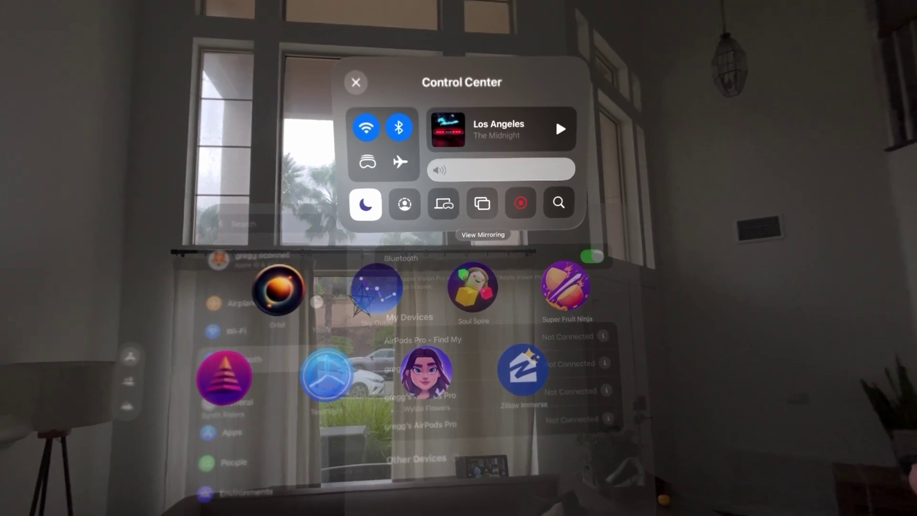
{"action": "left_click", "coordinate": [482, 206]}
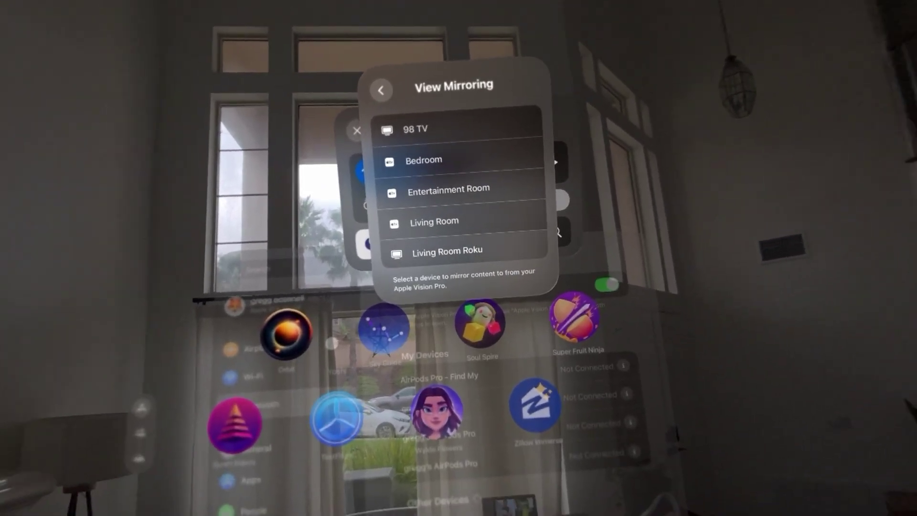
{"action": "scroll", "coordinate": [459, 191], "scroll_direction": "down", "scroll_amount": 2}
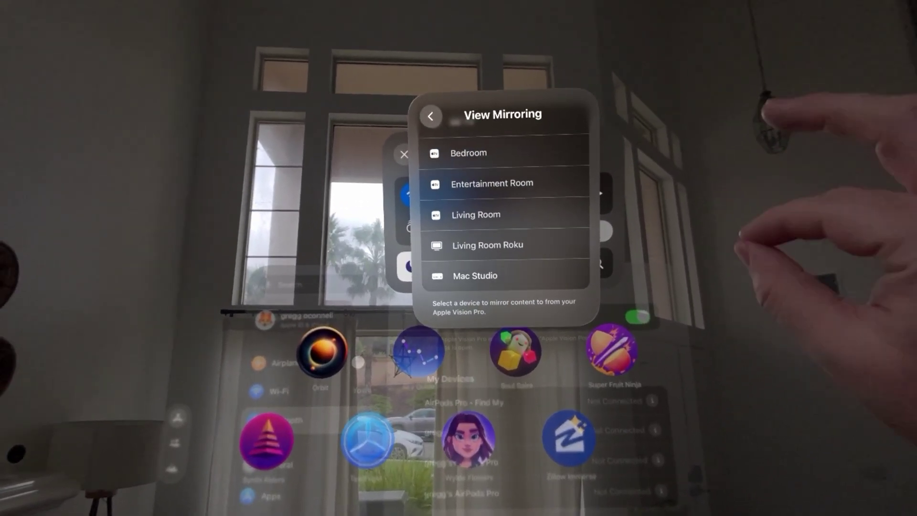
{"action": "scroll", "coordinate": [505, 214], "scroll_direction": "up", "scroll_amount": 2}
{"action": "scroll", "coordinate": [504, 214], "scroll_direction": "down", "scroll_amount": 2}
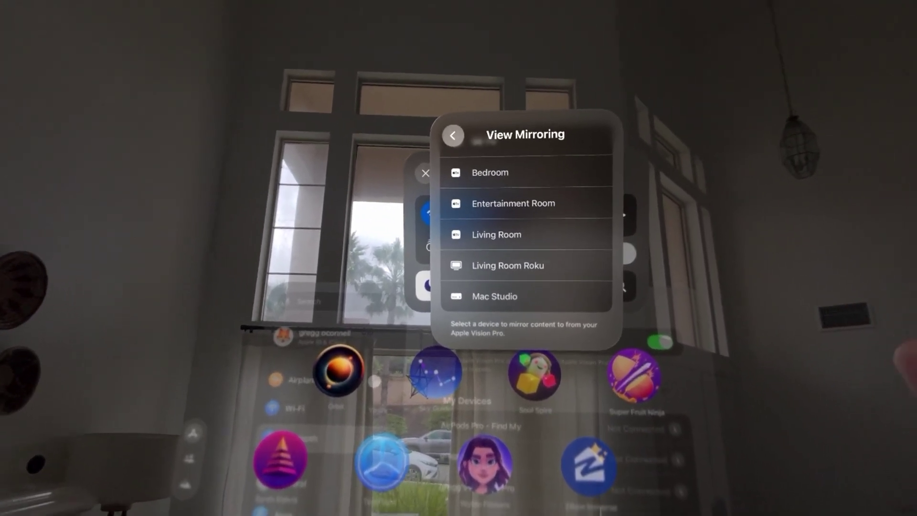
{"action": "left_click", "coordinate": [452, 136]}
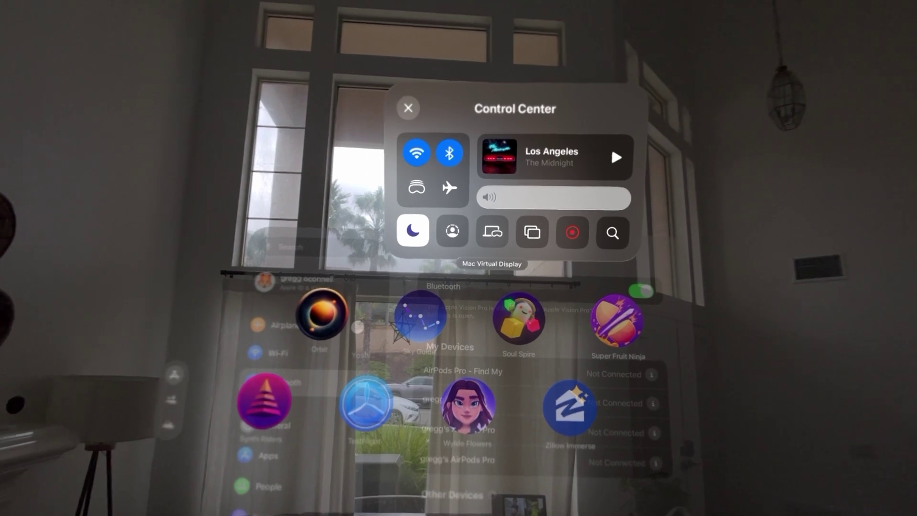
{"action": "left_click", "coordinate": [491, 232]}
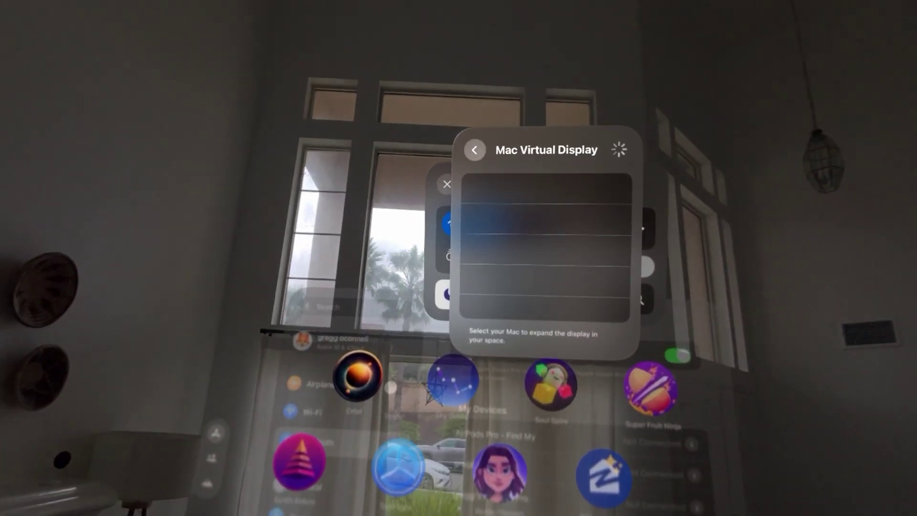
{"action": "left_click", "coordinate": [475, 148]}
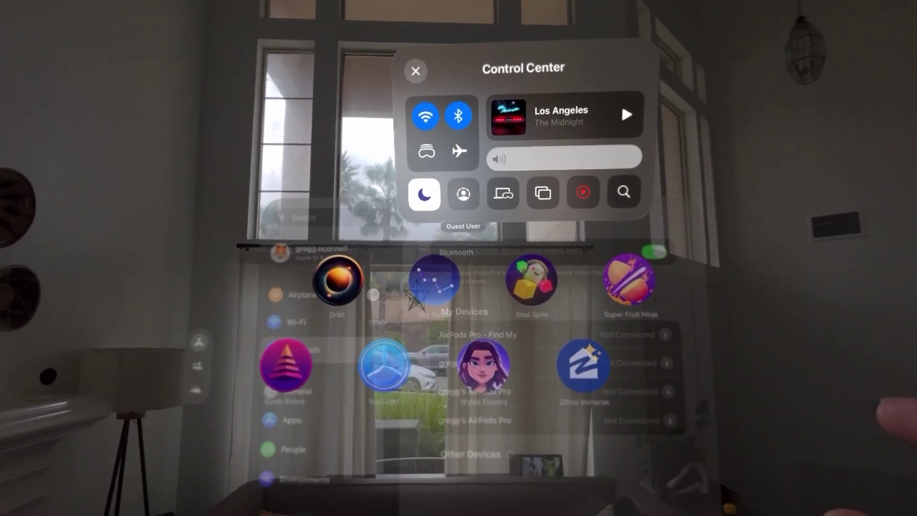
Step: Open the Guest User options from Control Center
{"action": "left_click", "coordinate": [459, 191]}
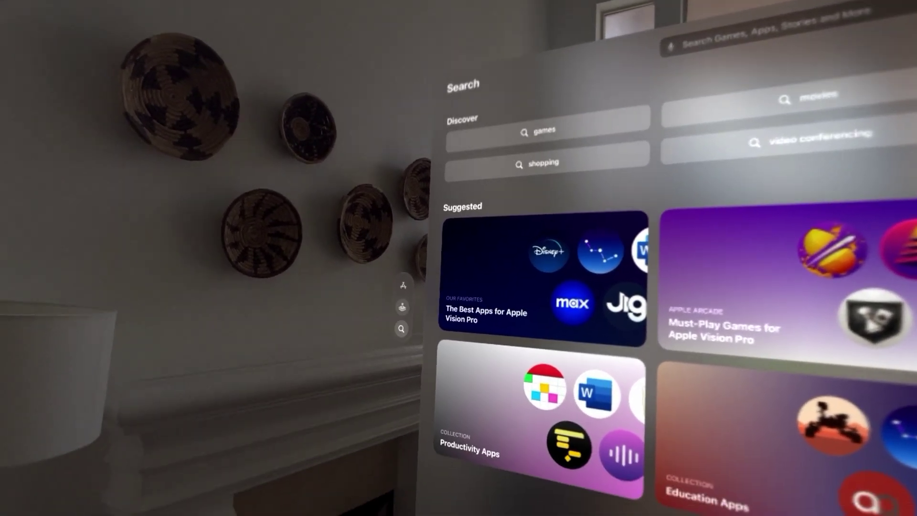
Step: Search the App Store for 'instagram' and scroll through the iPhone & iPad results
{"action": "mouse_move", "coordinate": [403, 285]}
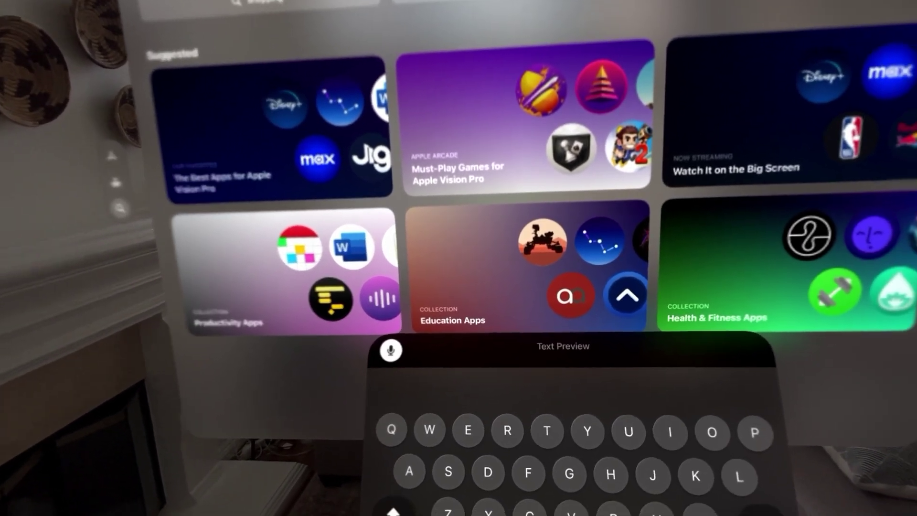
{"action": "type", "text": "instagram"}
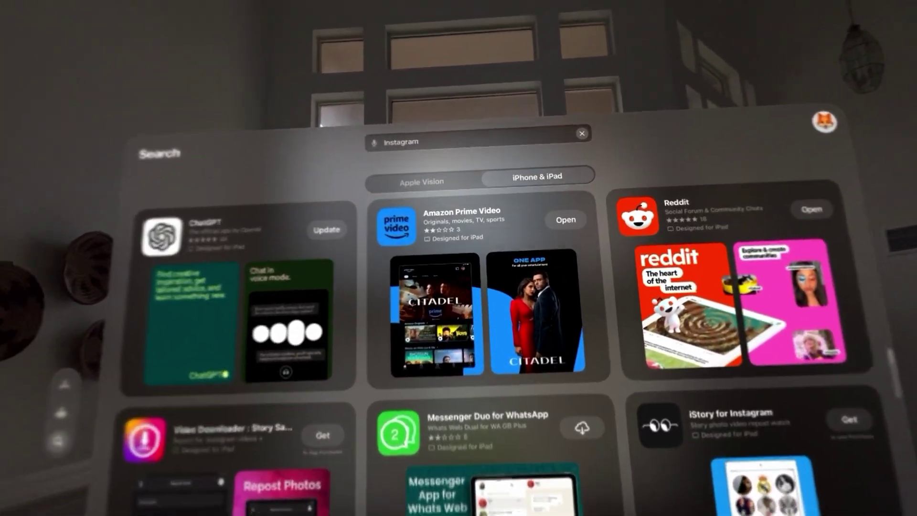
{"action": "scroll", "coordinate": [458, 286], "scroll_direction": "down", "scroll_amount": 3}
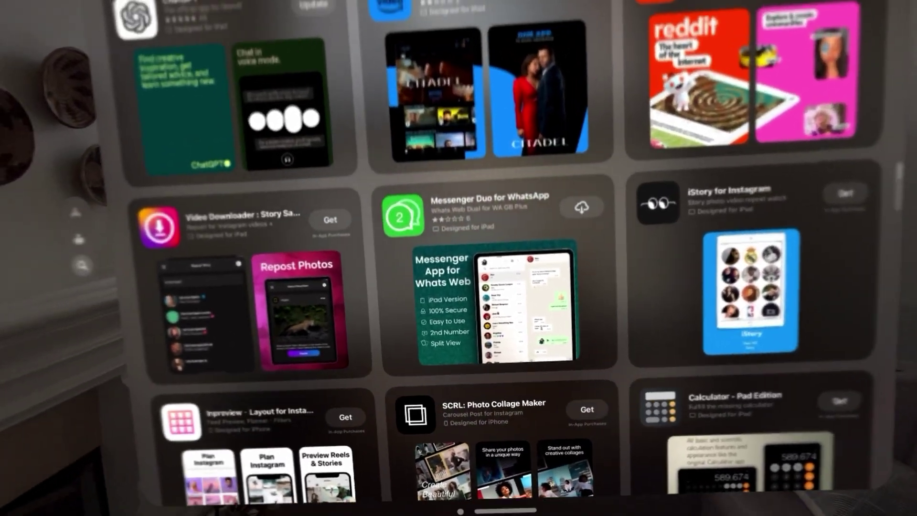
{"action": "scroll", "coordinate": [459, 286], "scroll_direction": "down", "scroll_amount": 3}
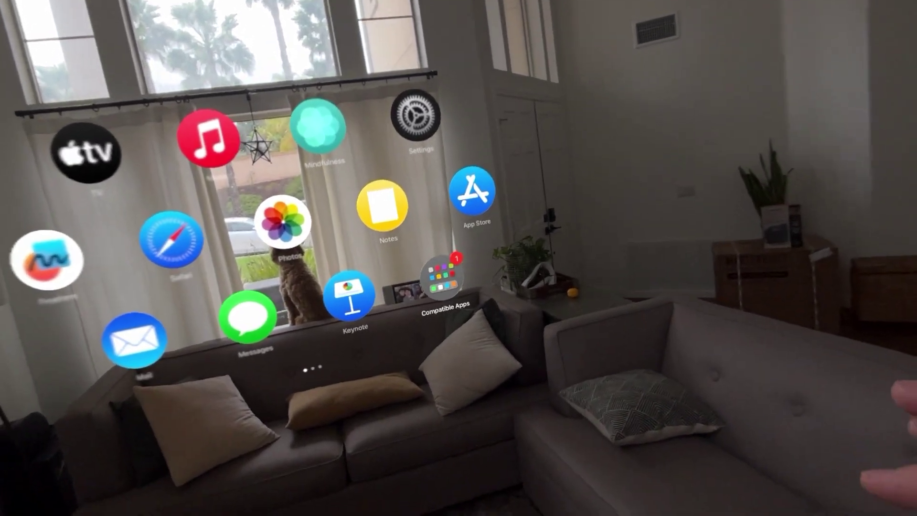
Step: Open the Compatible Apps folder holding Canva, ChatGPT and Prime Video
{"action": "left_click", "coordinate": [443, 278]}
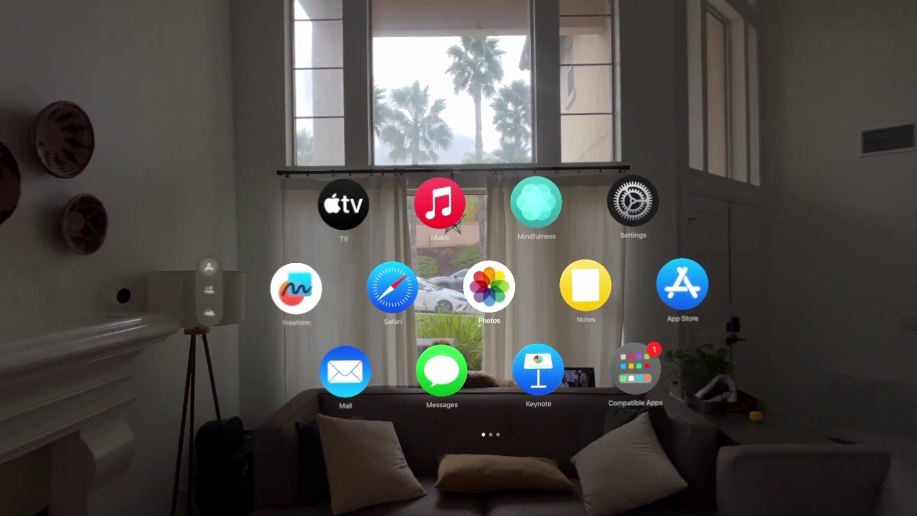
Step: Bring up the Force Quit Applications list, then summon the slide-to-power-off slider
{"action": "key", "text": "alt+super+Escape"}
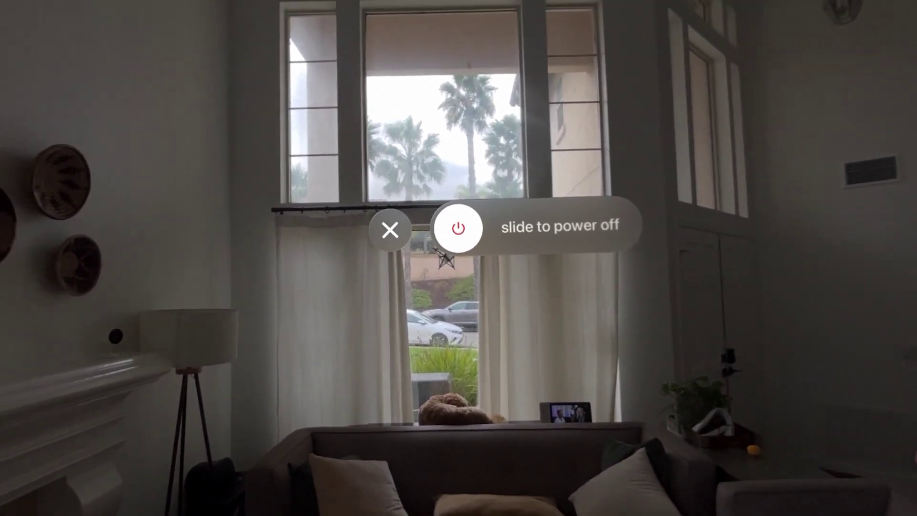
Step: Cancel the power-off and check in General that visionOS 1.1 is up to date
{"action": "key", "text": "Home"}
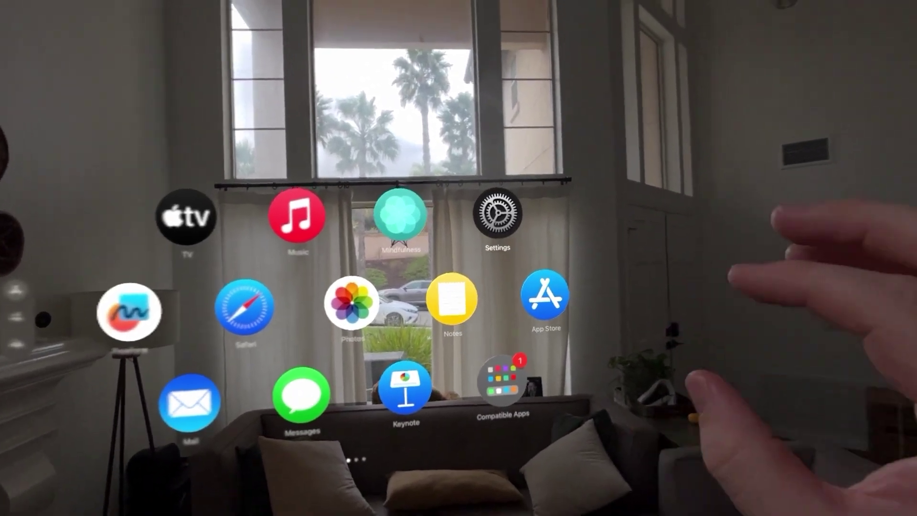
{"action": "left_click", "coordinate": [351, 303]}
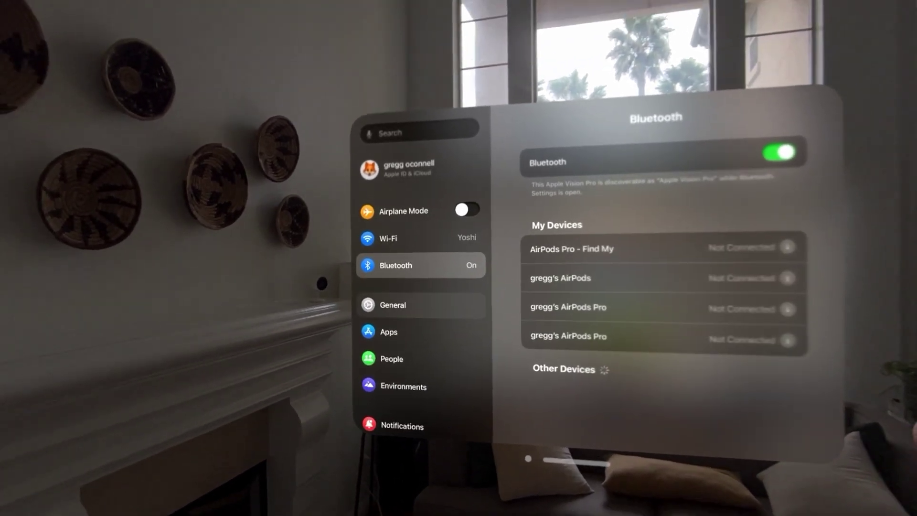
{"action": "left_click", "coordinate": [415, 263]}
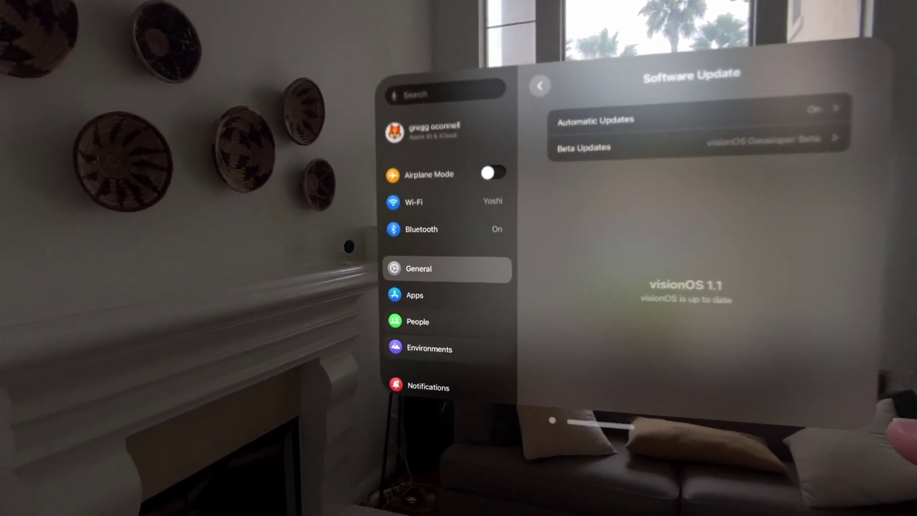
Step: Open the Environments settings, showing Appearance set to Automatic
{"action": "scroll", "coordinate": [448, 305], "scroll_direction": "down", "scroll_amount": 2}
{"action": "scroll", "coordinate": [454, 286], "scroll_direction": "down", "scroll_amount": 1}
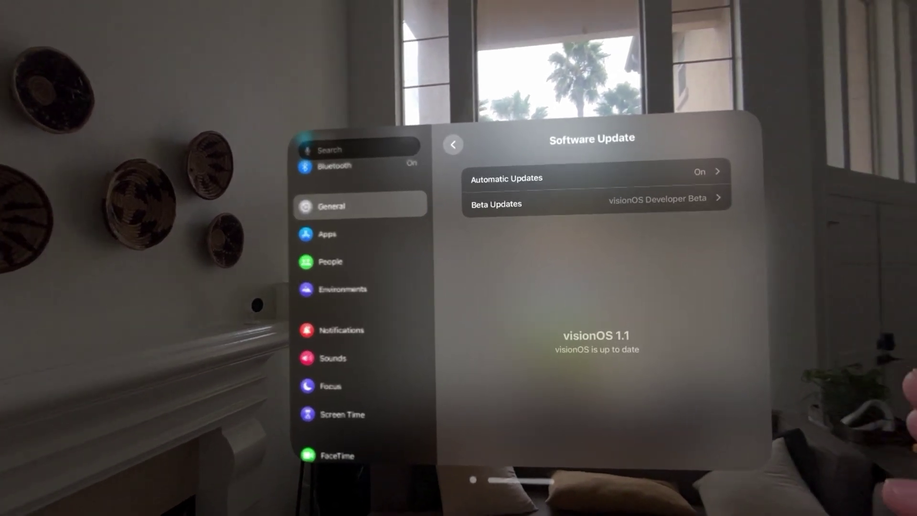
{"action": "left_click", "coordinate": [416, 264]}
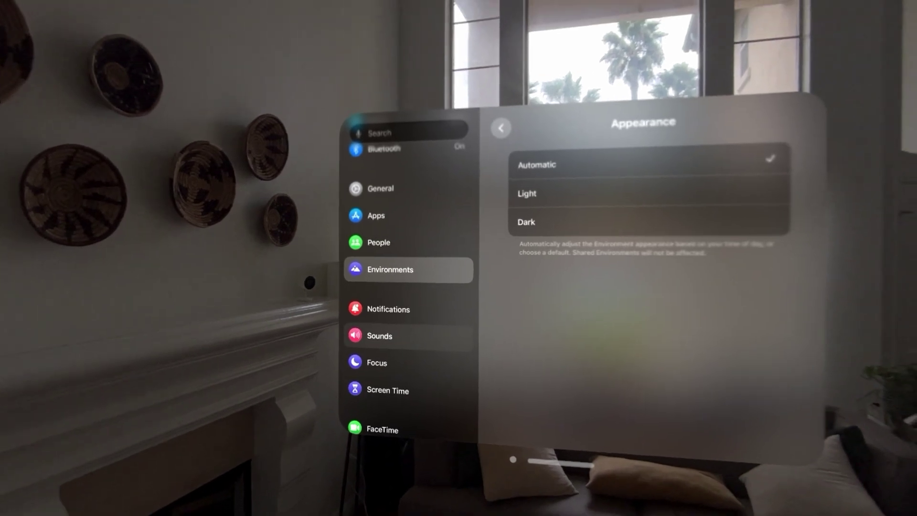
Step: Browse the Sounds page, then open Display with Bold Text off and Extra Large appearance
{"action": "left_click", "coordinate": [388, 312]}
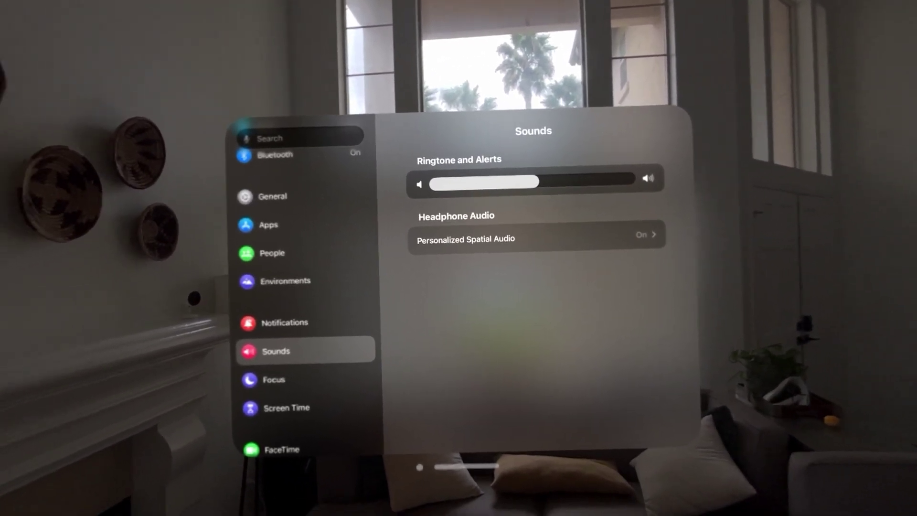
{"action": "scroll", "coordinate": [430, 263], "scroll_direction": "down", "scroll_amount": 5}
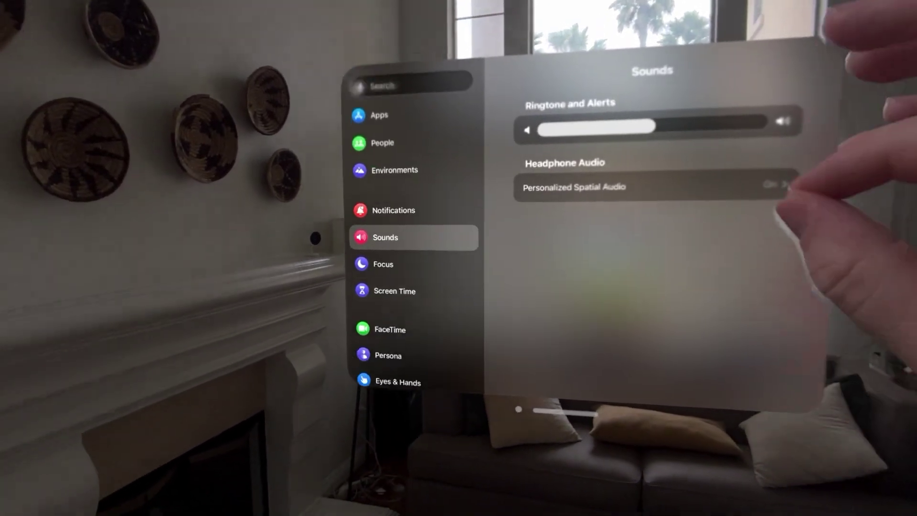
{"action": "scroll", "coordinate": [430, 267], "scroll_direction": "down", "scroll_amount": 8}
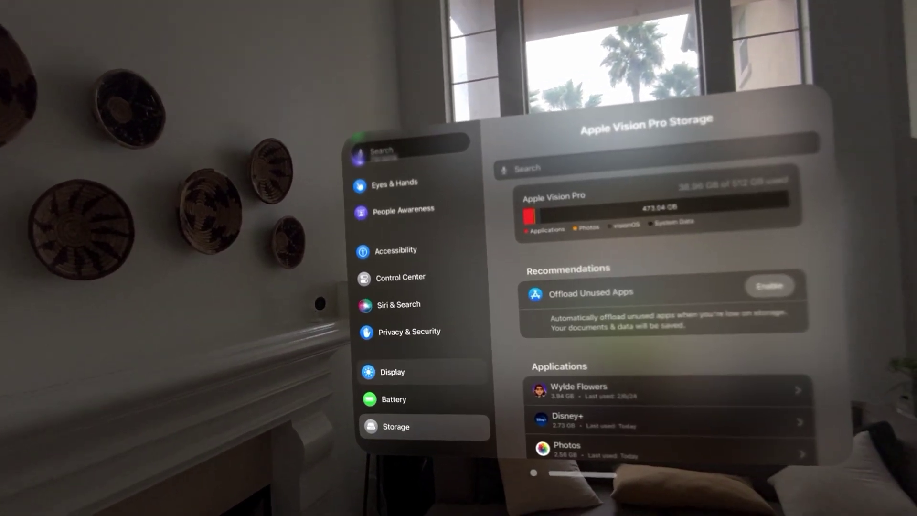
{"action": "left_click", "coordinate": [401, 345]}
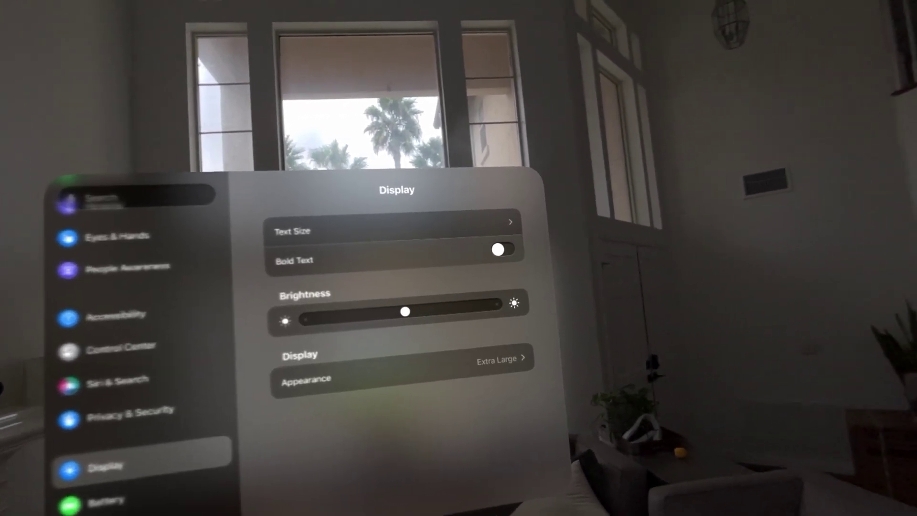
Step: Toggle Bold Text in Display, then go back to the Home View
{"action": "left_click", "coordinate": [640, 243]}
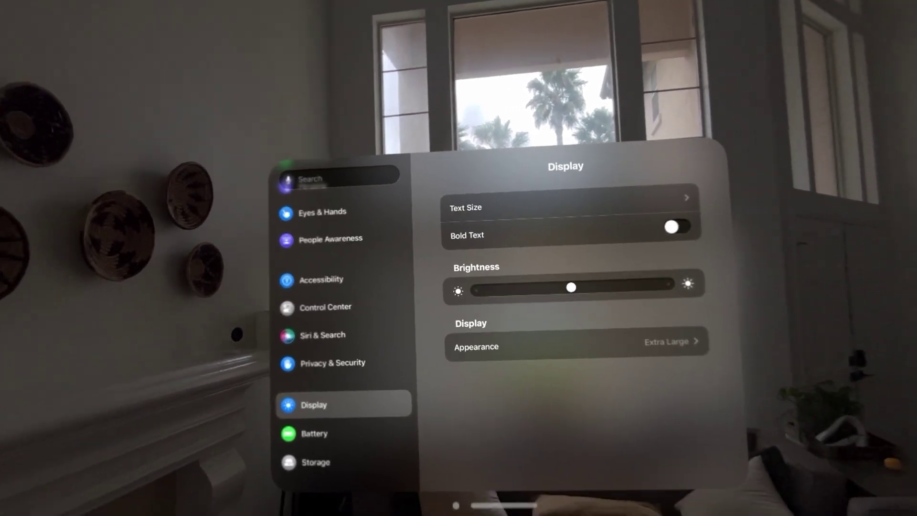
{"action": "key", "text": "Home"}
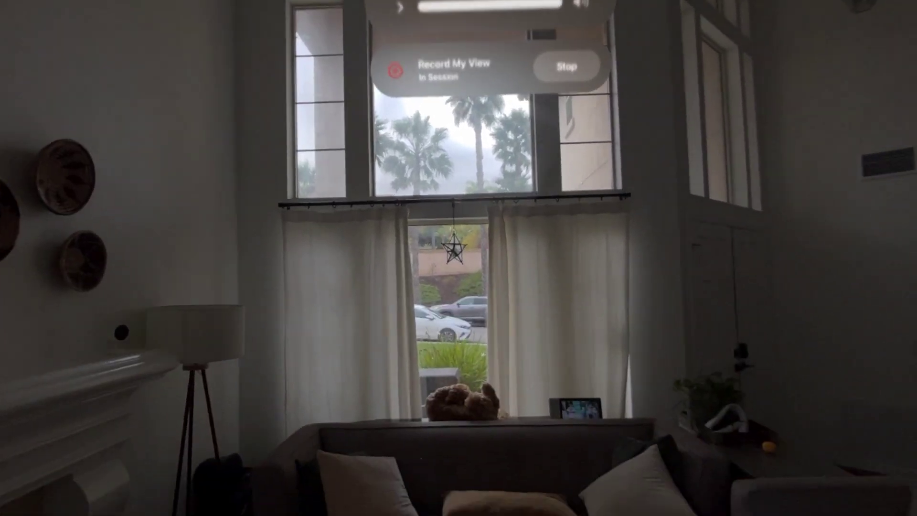
{"action": "key", "text": "super"}
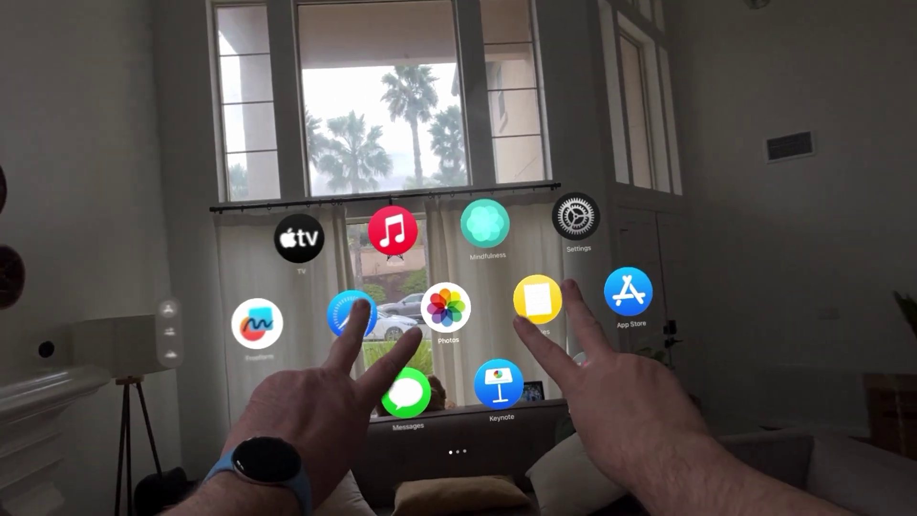